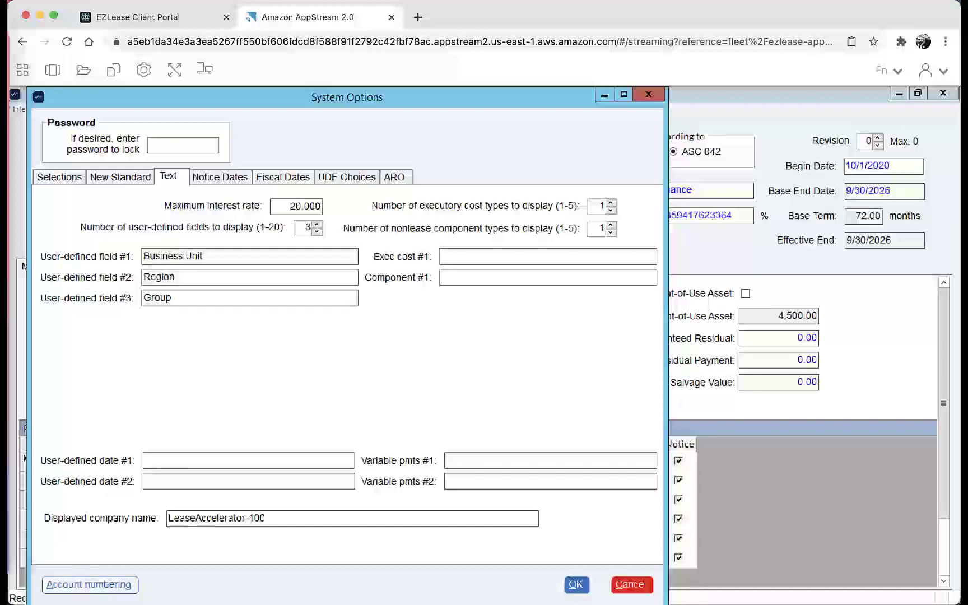
pyautogui.click(282, 179)
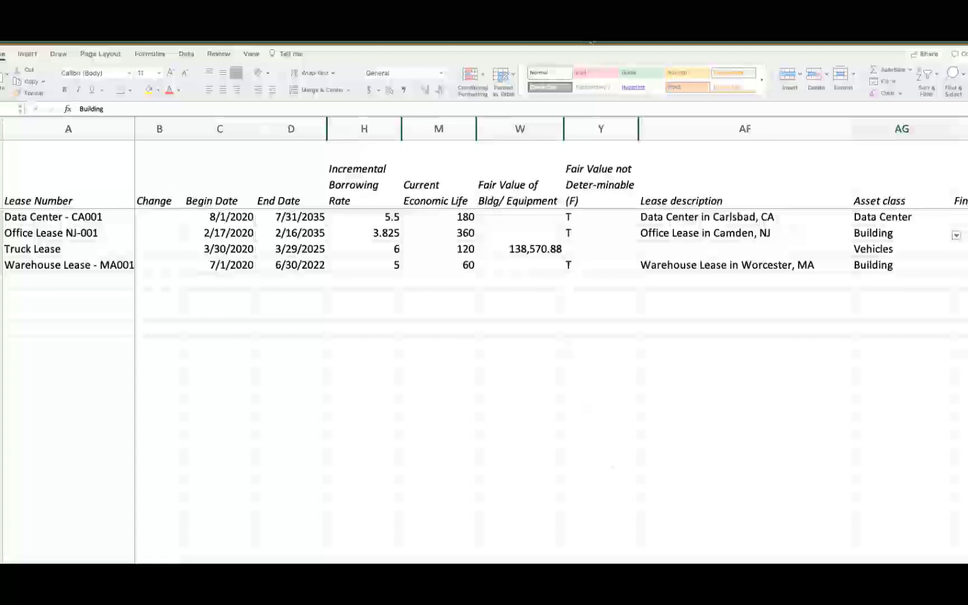
# Step: Try to enter rfddd as the asset class of Office Lease NJ-001, then cancel the invalid entry
pyautogui.click(957, 238)
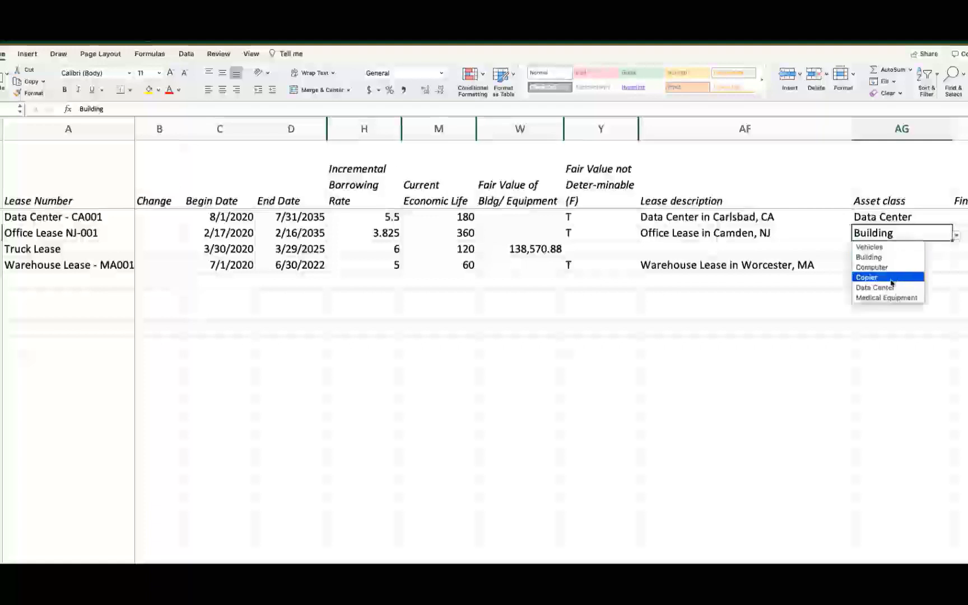
pyautogui.click(876, 328)
pyautogui.write('rfddd')
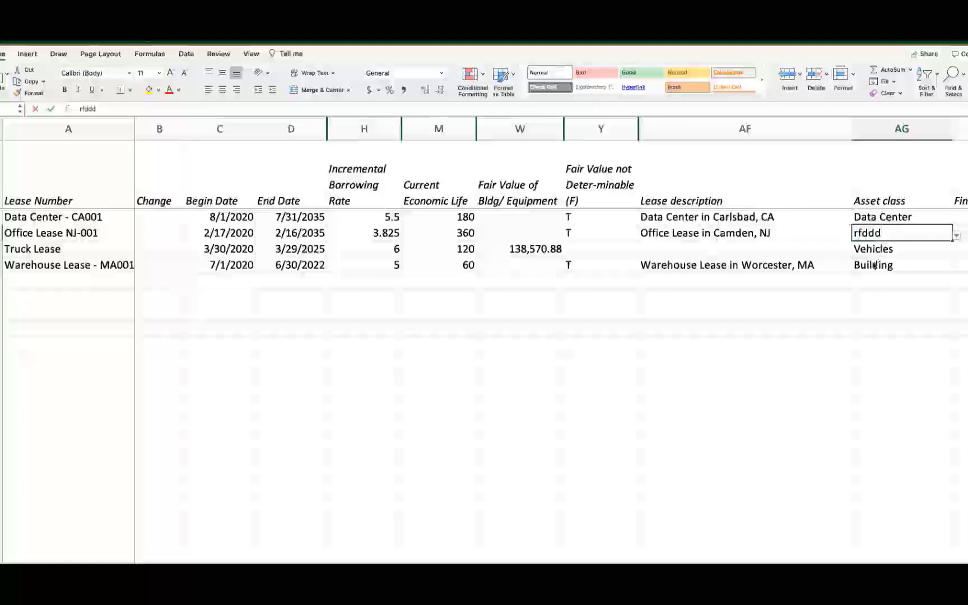
pyautogui.press('Return')
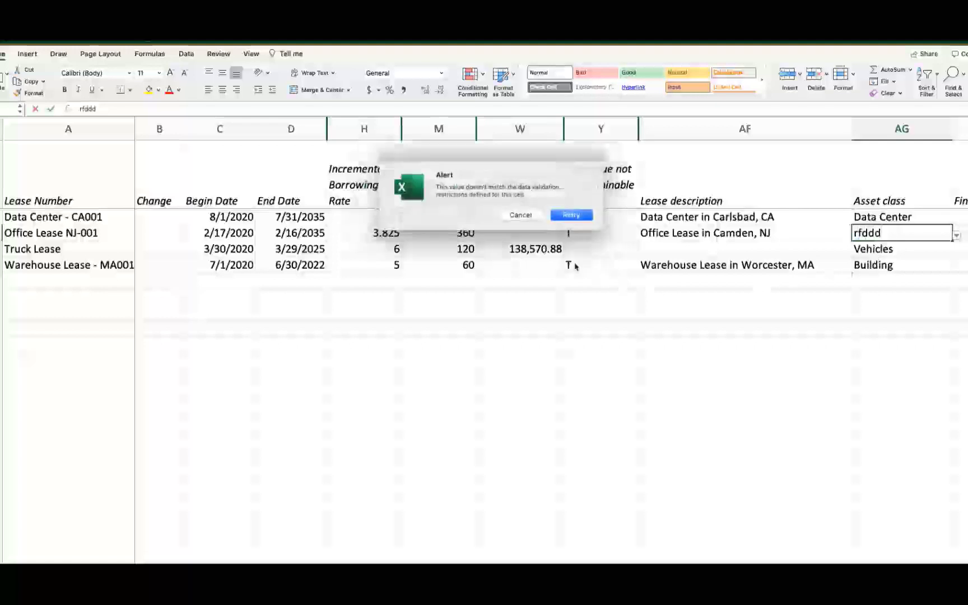
pyautogui.click(520, 216)
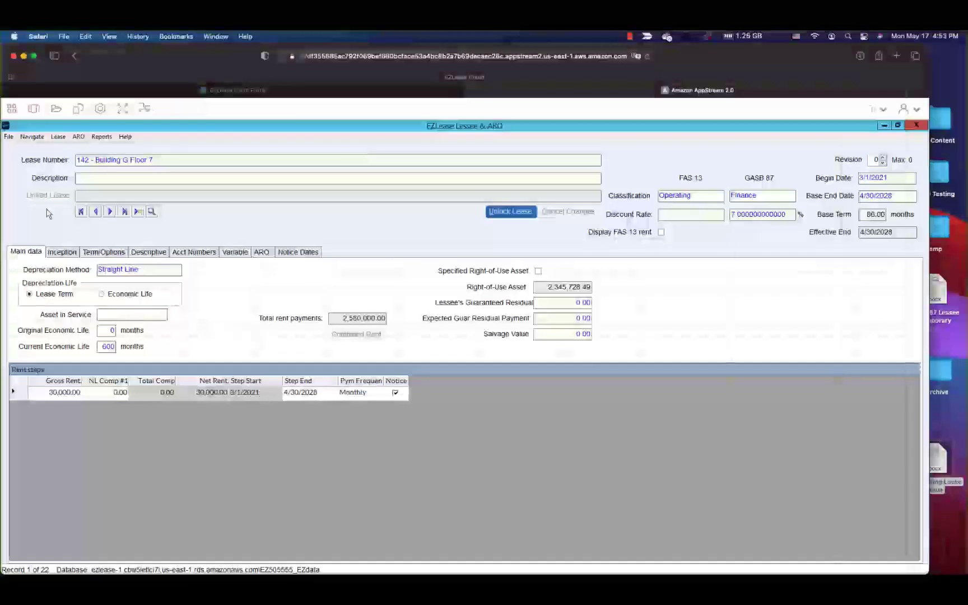
# Step: Upload leases from the spreadsheet Lease Load Example - GASB - Cloud.xlsx using Lease Upload
pyautogui.click(8, 137)
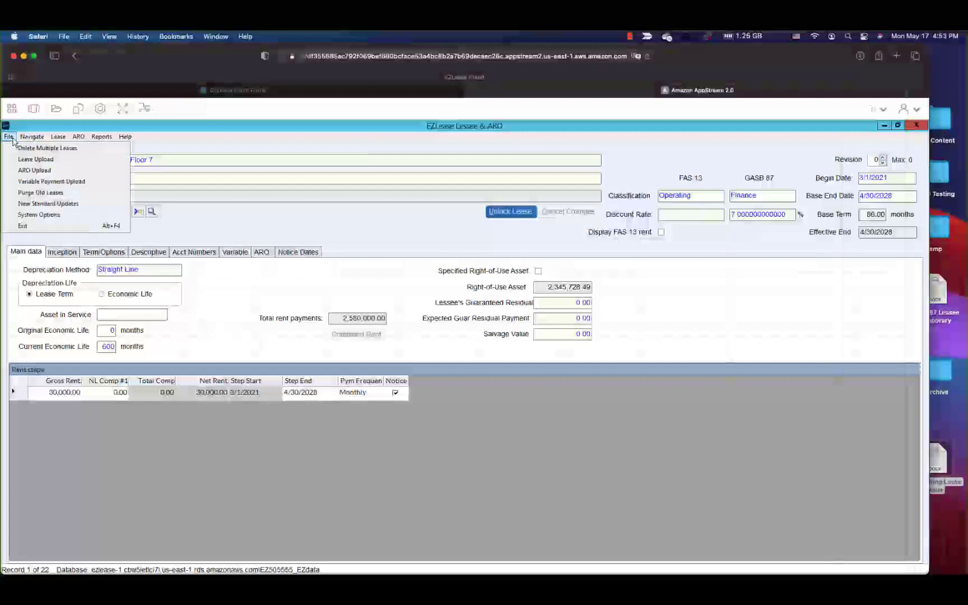
pyautogui.click(19, 161)
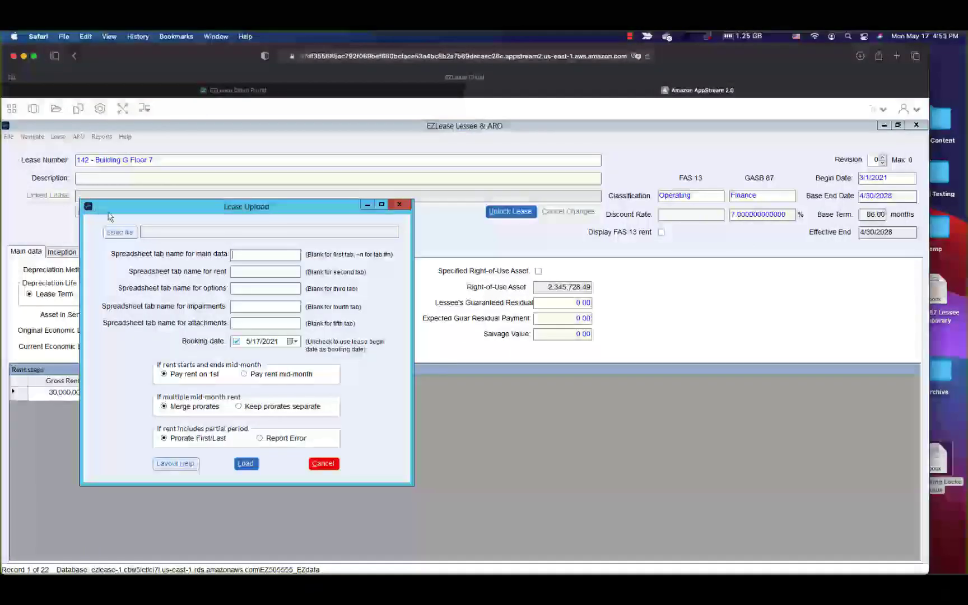
pyautogui.click(128, 233)
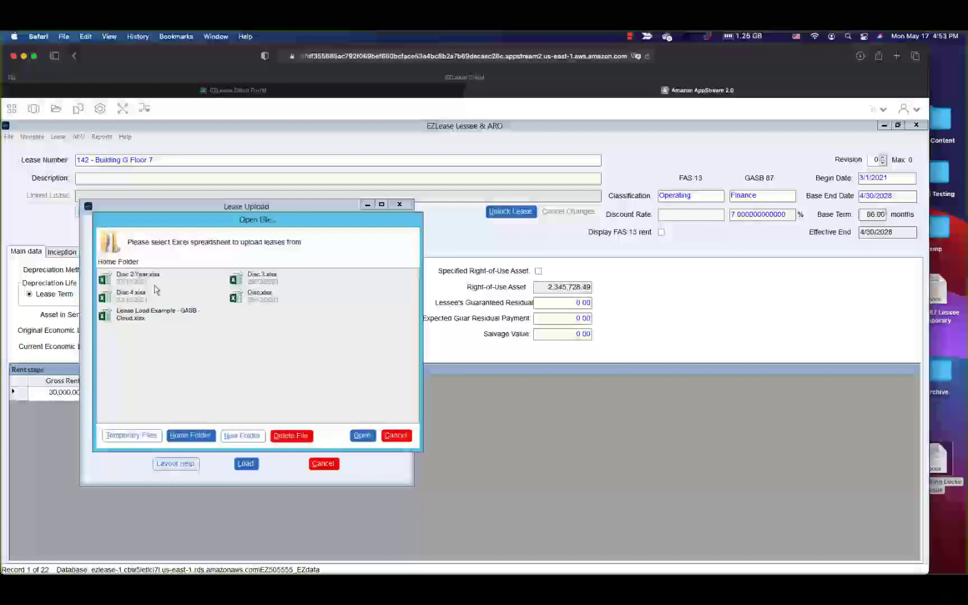
pyautogui.click(159, 313)
pyautogui.click(362, 436)
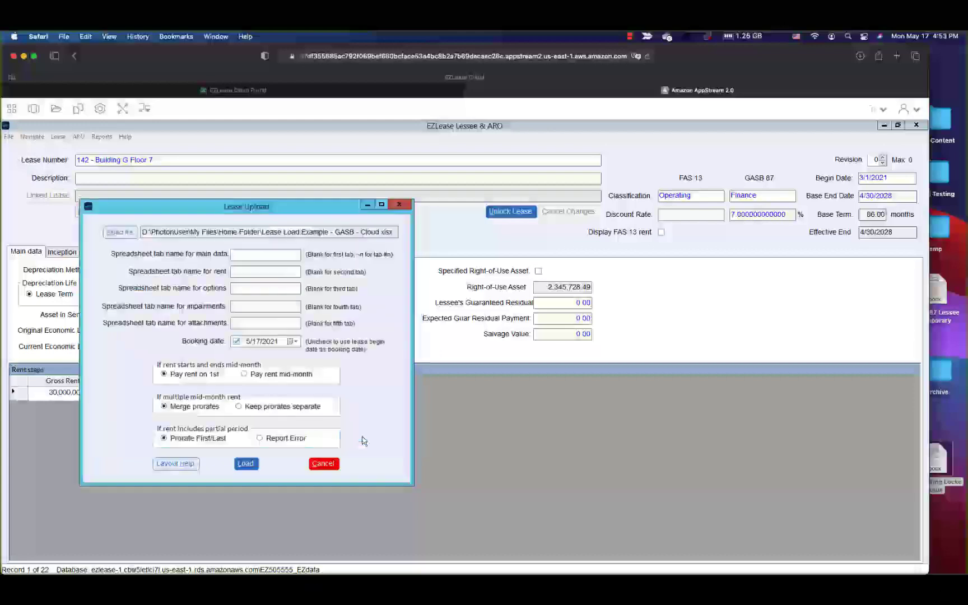
pyautogui.click(245, 463)
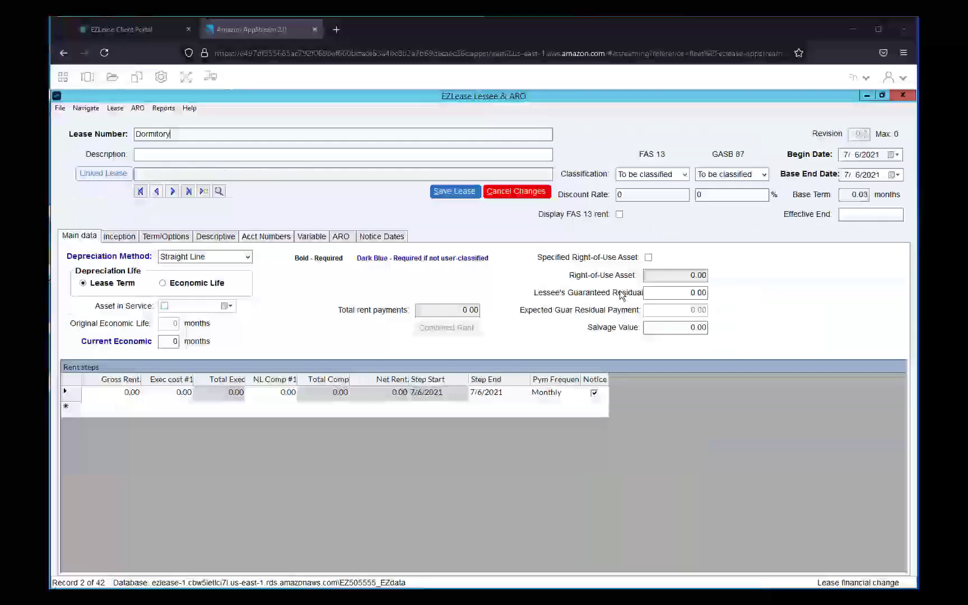
# Step: Change the new lease's number to Dormitory - Floors 5-6
pyautogui.click(135, 134)
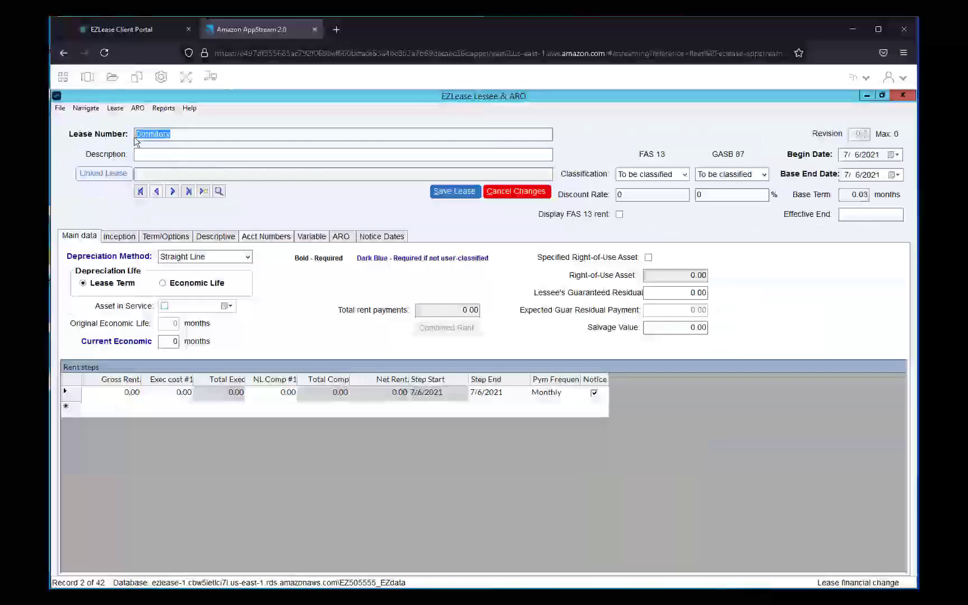
pyautogui.click(180, 135)
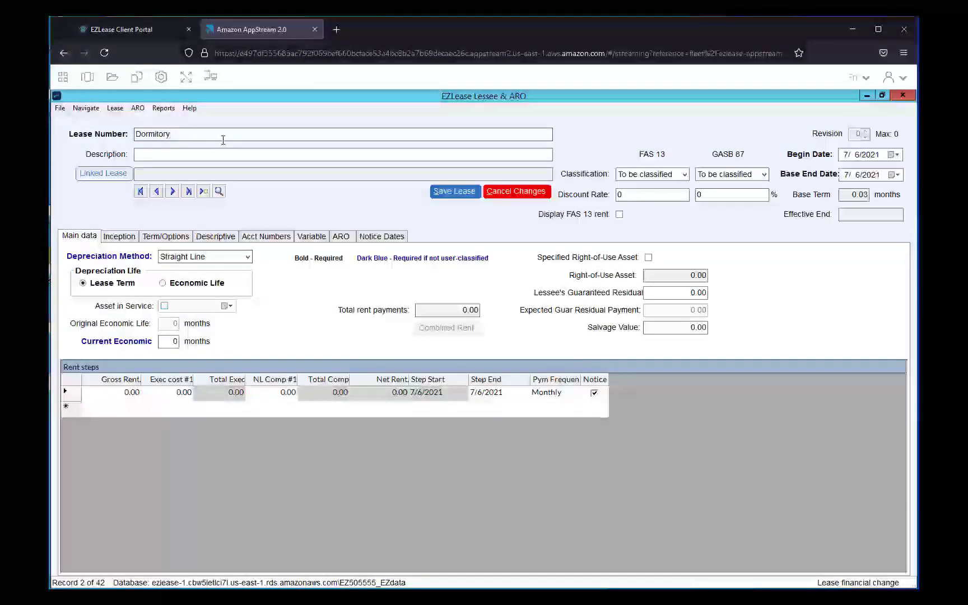
pyautogui.write('- Floors 5-6')
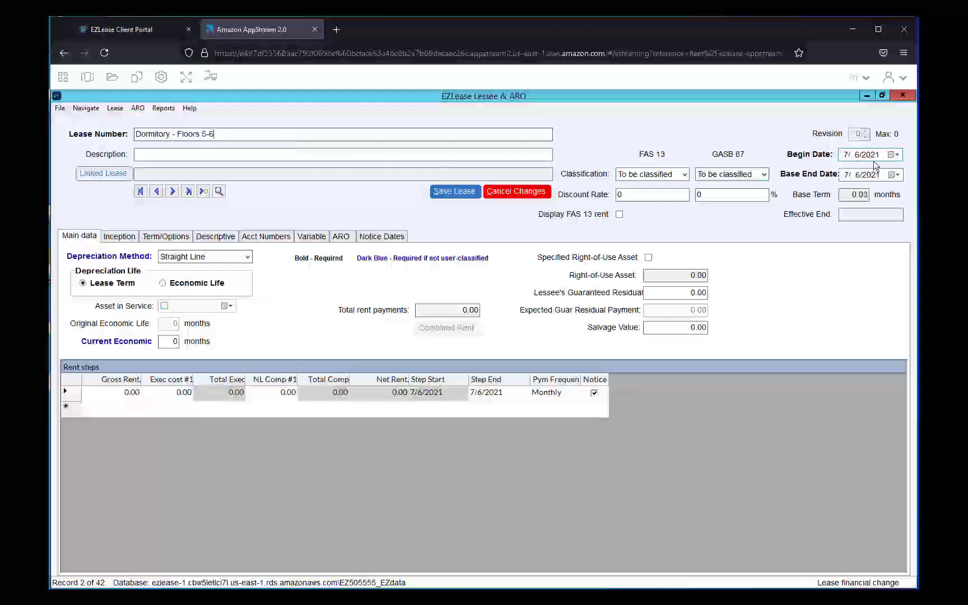
# Step: Set the lease begin date to 12/1/2021 and the base term to 60 months
pyautogui.click(848, 158)
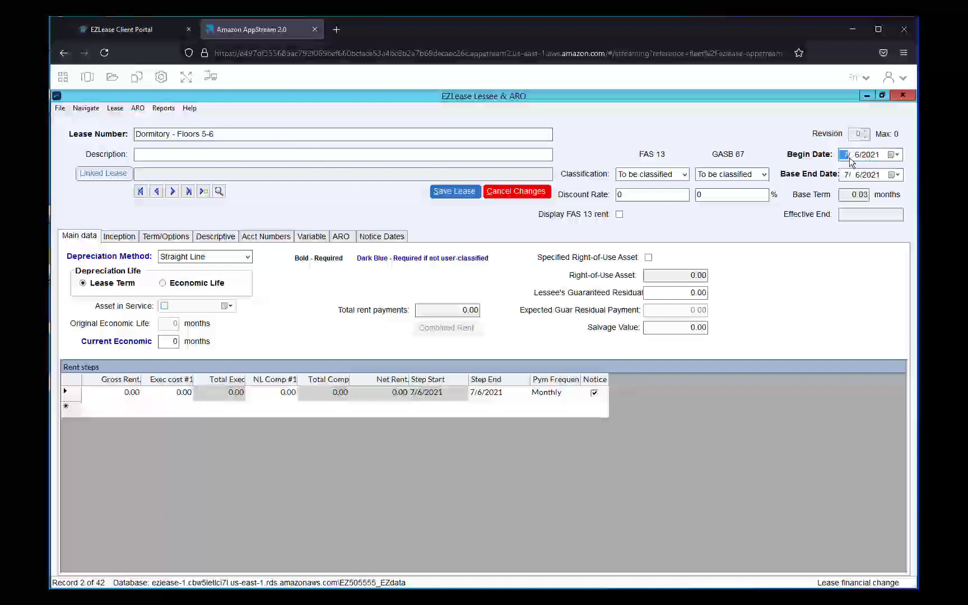
pyautogui.write('12/ 1/')
pyautogui.click(855, 194)
pyautogui.write('60')
pyautogui.click(558, 325)
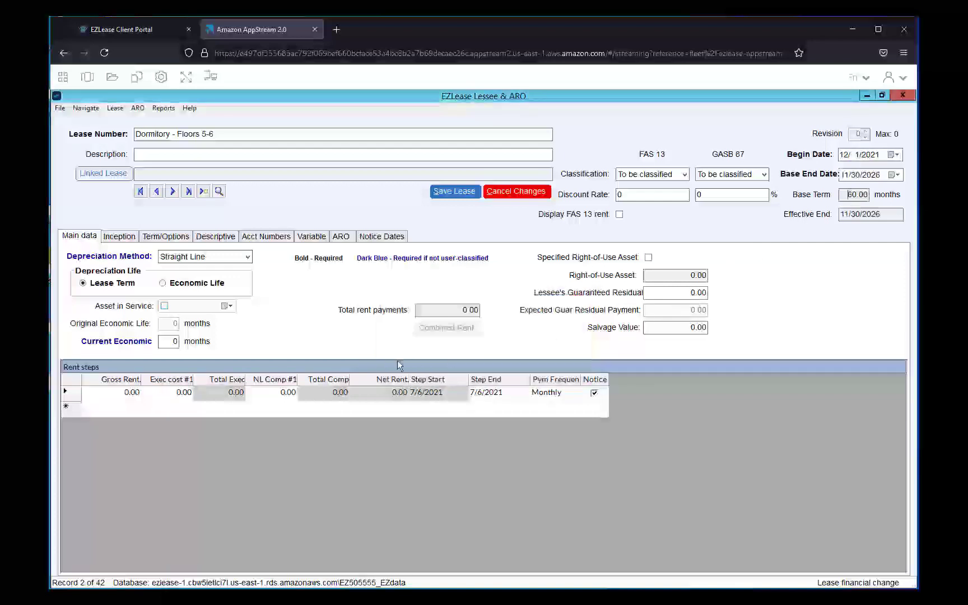
# Step: Set the current economic life to 360 months
pyautogui.click(170, 341)
pyautogui.moveTo(169, 341); pyautogui.dragTo(213, 342)
pyautogui.write('260')
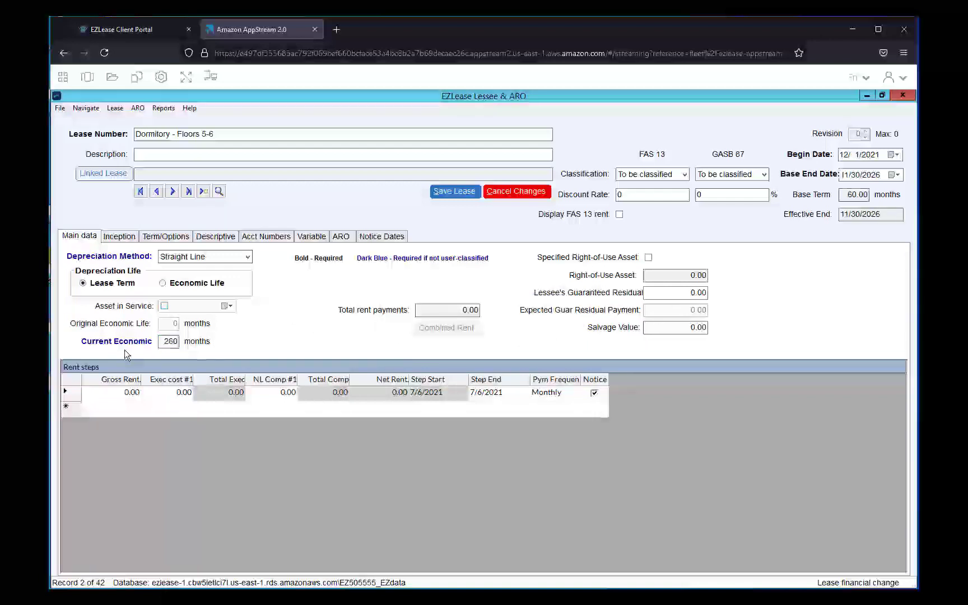
pyautogui.moveTo(162, 343); pyautogui.dragTo(237, 345)
pyautogui.write('360')
# Step: Generate rent steps with Rent Escalation: initial amount 10,000, increasing 4% every year
pyautogui.click(129, 393)
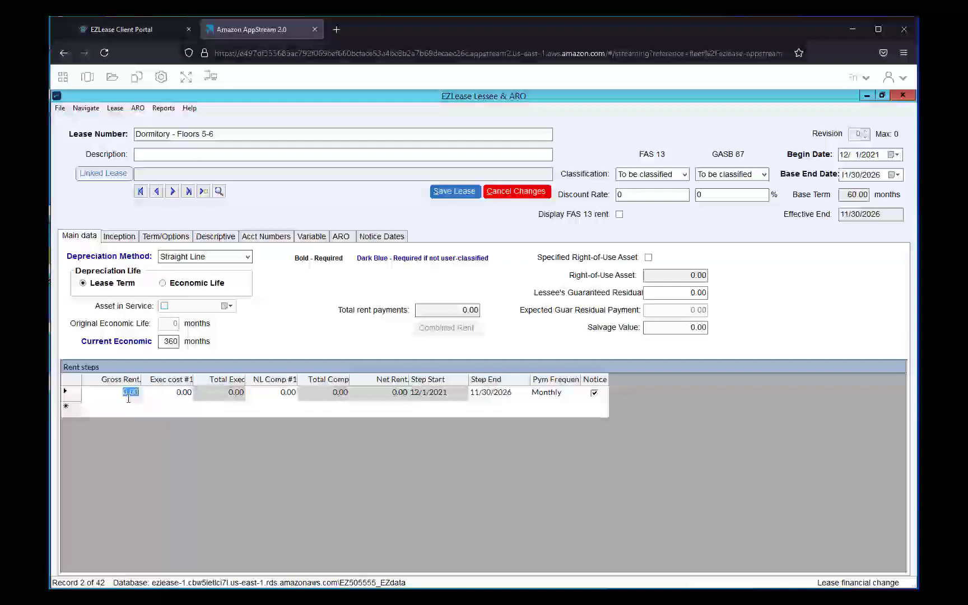
pyautogui.click(115, 108)
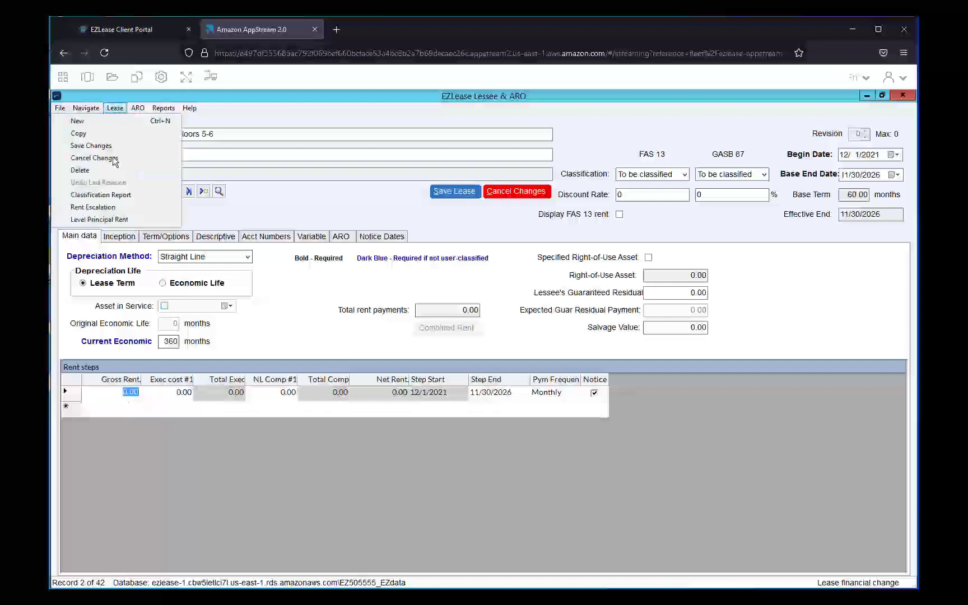
pyautogui.click(114, 207)
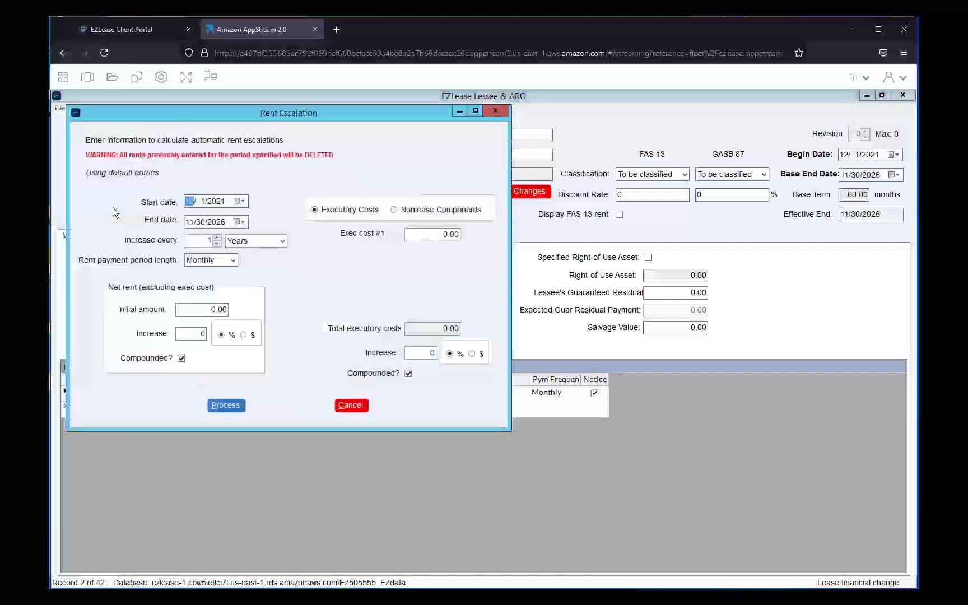
pyautogui.moveTo(292, 112); pyautogui.dragTo(696, 251)
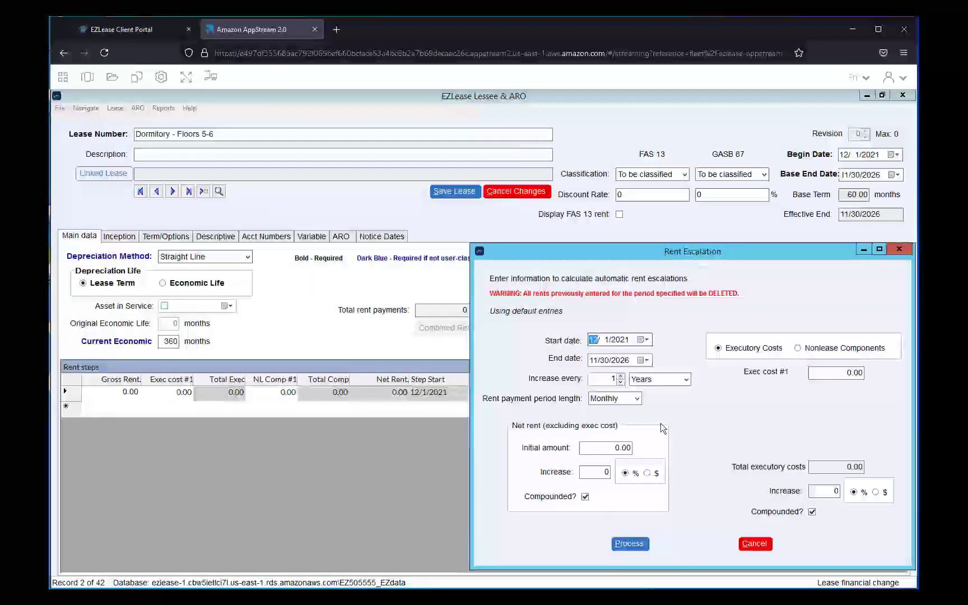
pyautogui.click(613, 448)
pyautogui.write('10,000')
pyautogui.press('Tab')
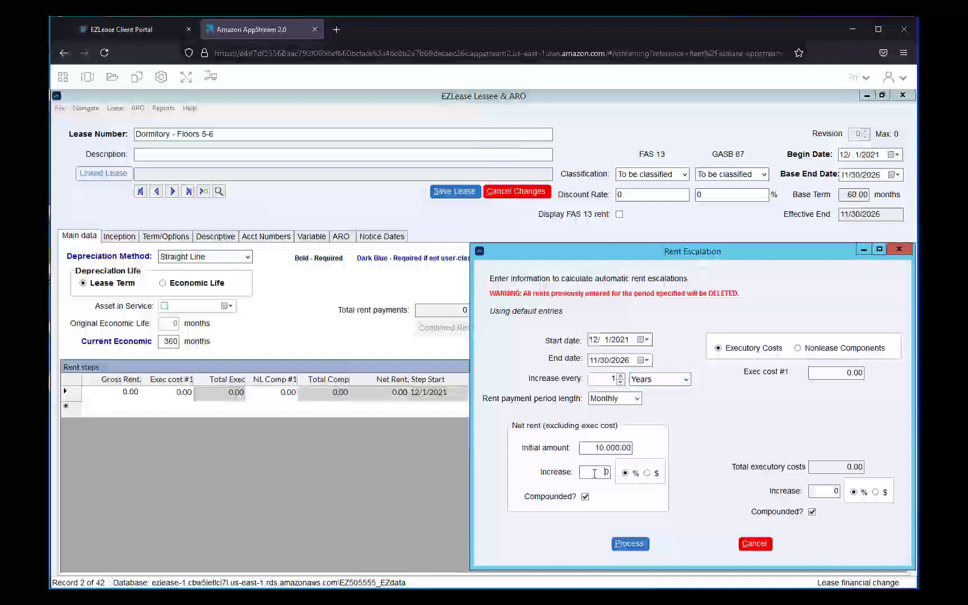
pyautogui.write('4')
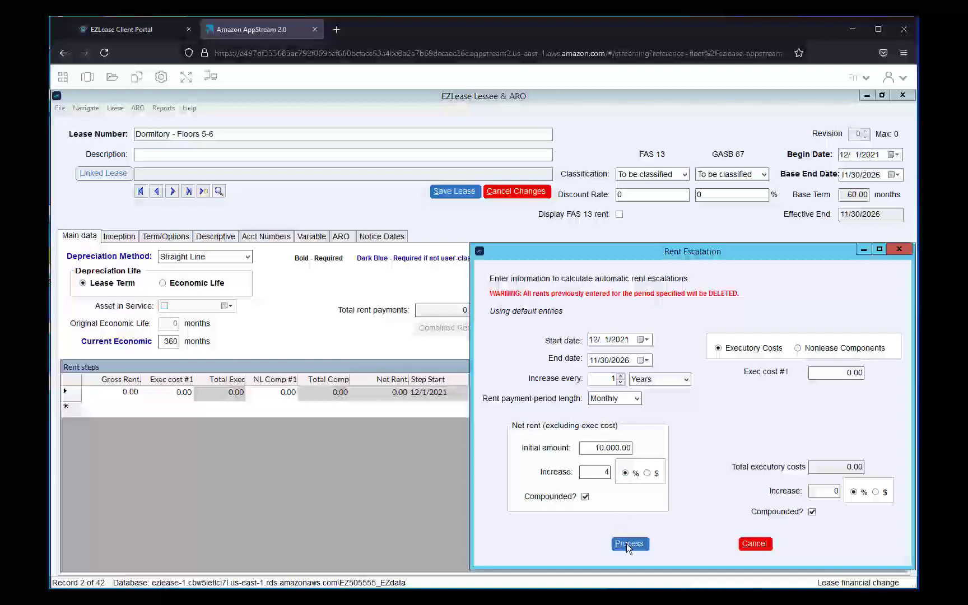
pyautogui.click(626, 544)
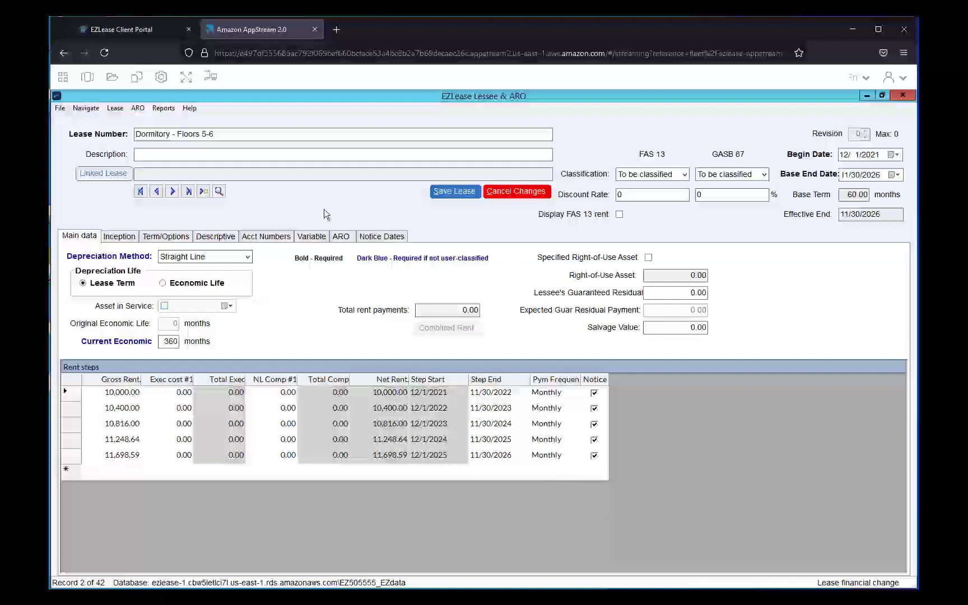
# Step: Set the incremental borrowing rate to 6% and mark the fair value as not determinable
pyautogui.click(126, 241)
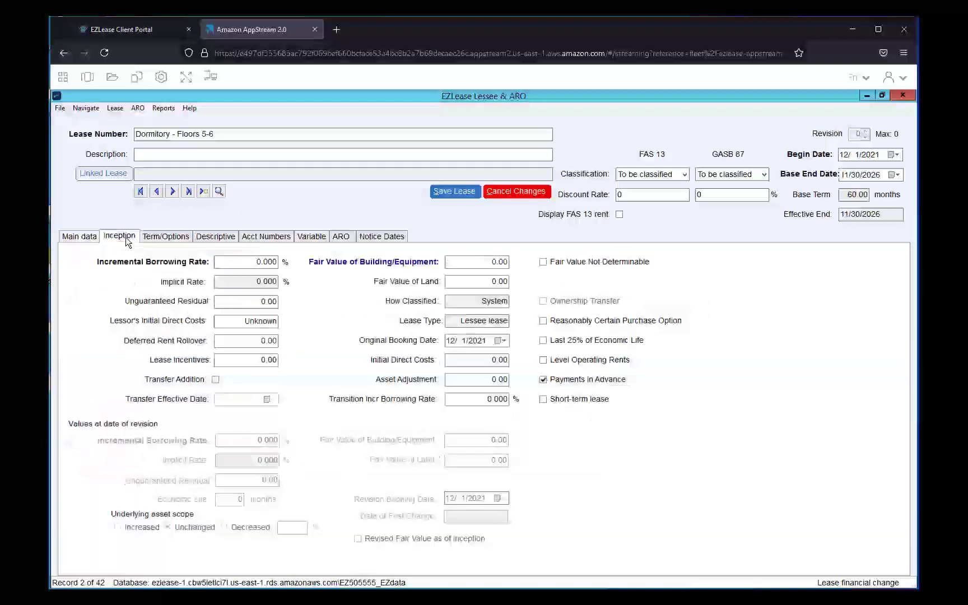
pyautogui.click(260, 262)
pyautogui.write('6')
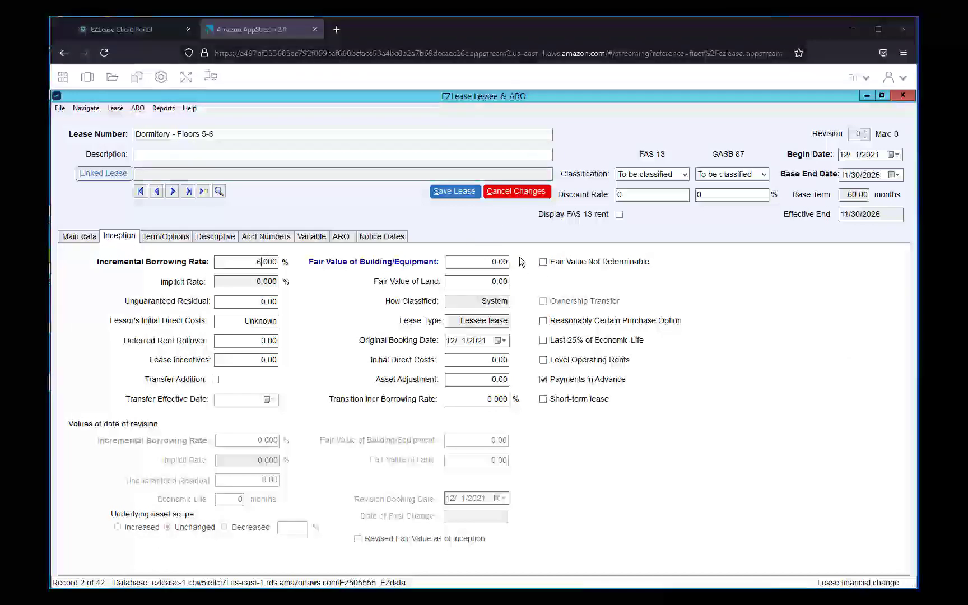
pyautogui.click(542, 263)
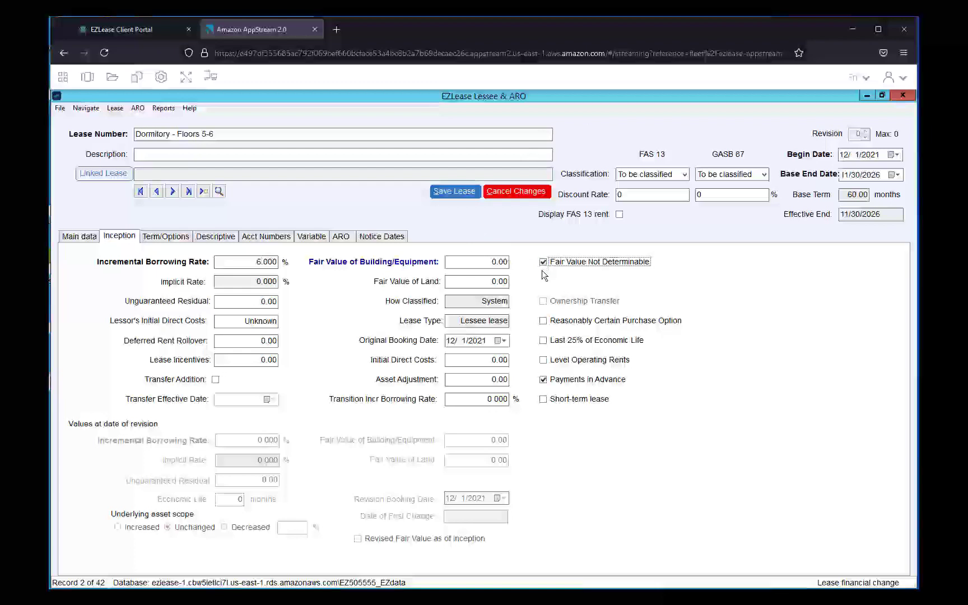
# Step: Save the Dormitory - Floors 5-6 lease
pyautogui.click(67, 239)
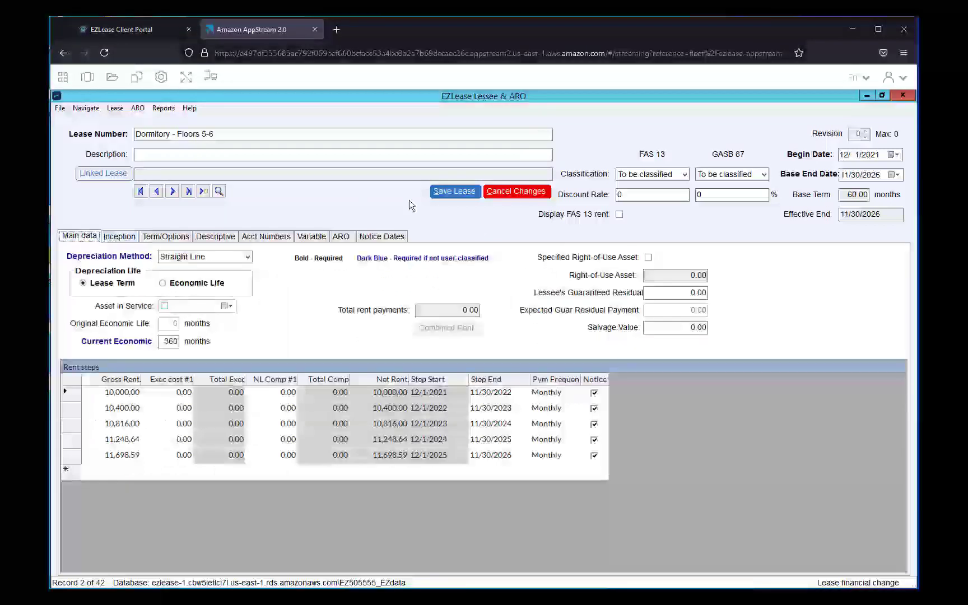
pyautogui.click(454, 194)
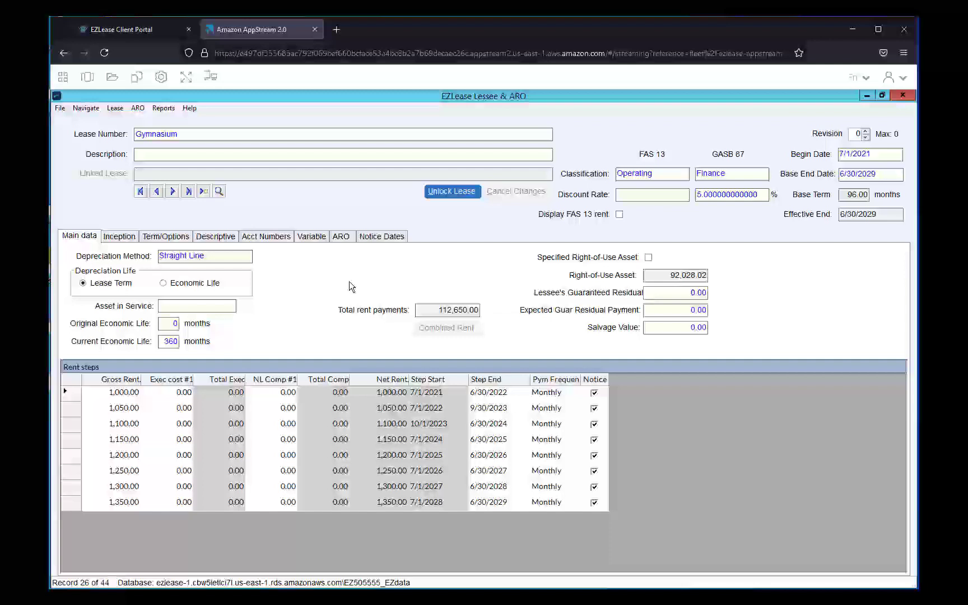
# Step: Unlock the Gymnasium lease, set its second rent step's gross rent to 0, and save the change
pyautogui.click(452, 191)
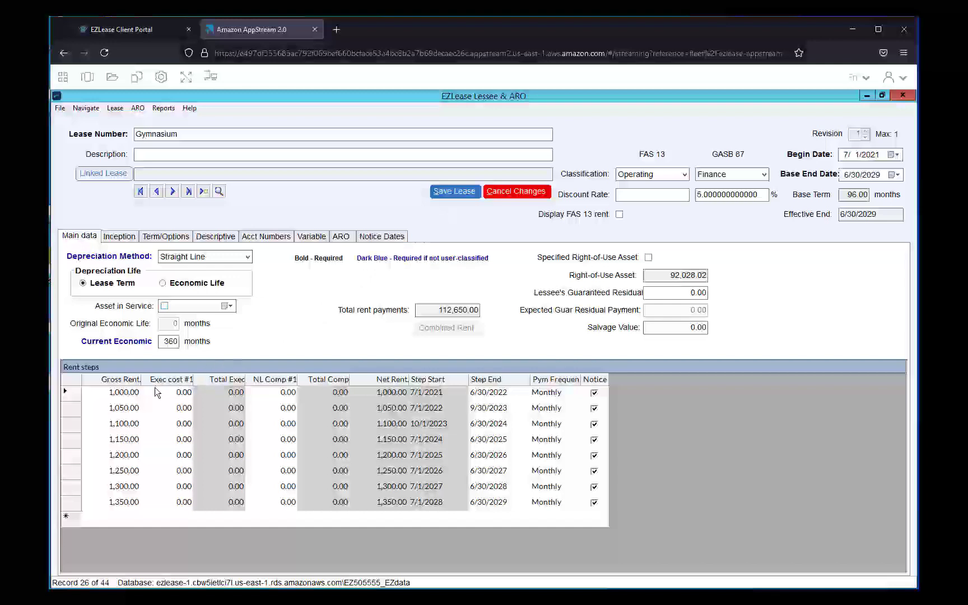
pyautogui.click(130, 409)
pyautogui.write('0')
pyautogui.click(468, 191)
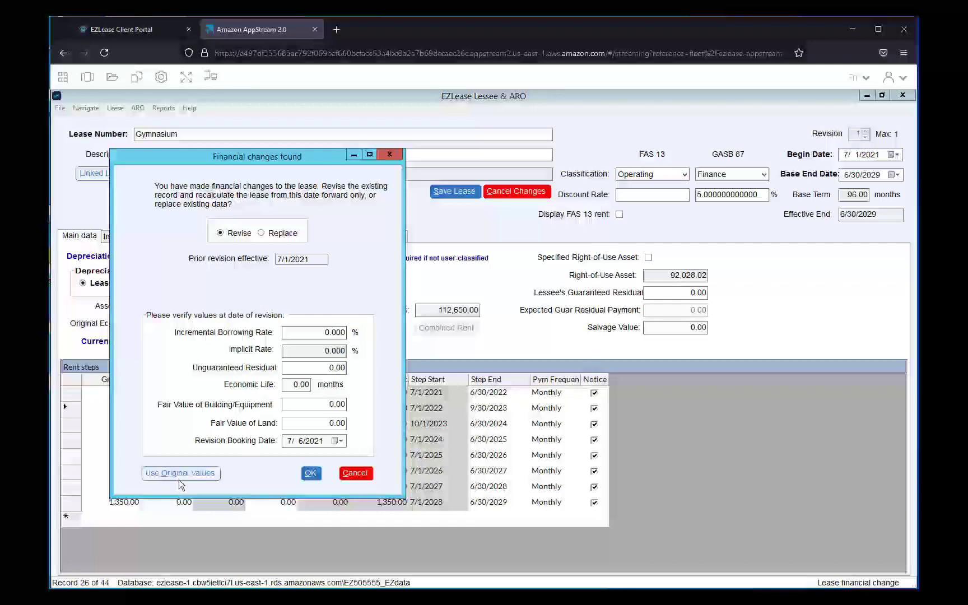
# Step: Try a revision incremental borrowing rate of -9%, decline it at confirmation, and clear the rate field
pyautogui.click(326, 333)
pyautogui.press('Right')
pyautogui.press('BackSpace')
pyautogui.write('-9')
pyautogui.press('Tab')
pyautogui.click(312, 474)
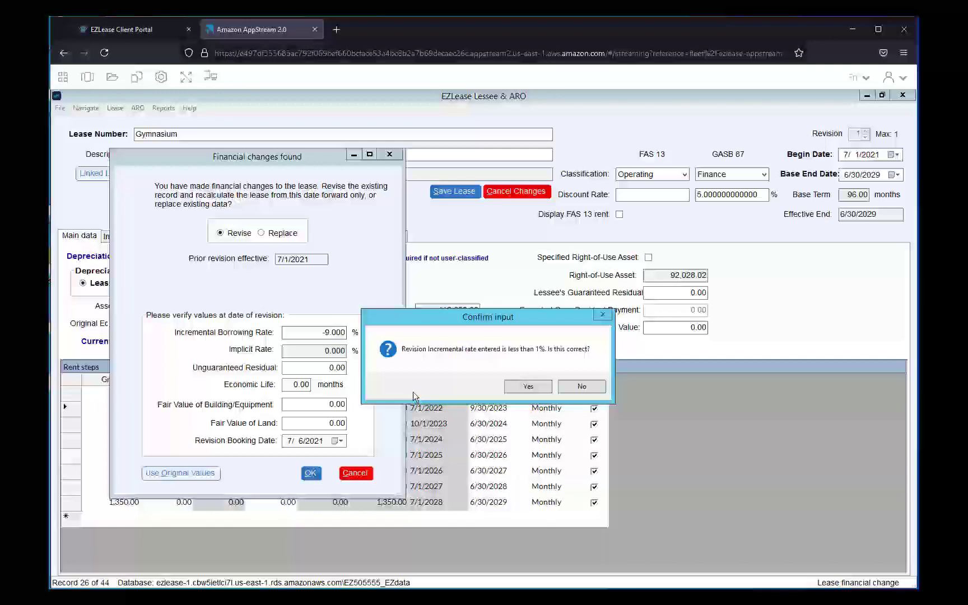
pyautogui.click(581, 387)
pyautogui.click(325, 332)
pyautogui.press('Delete')
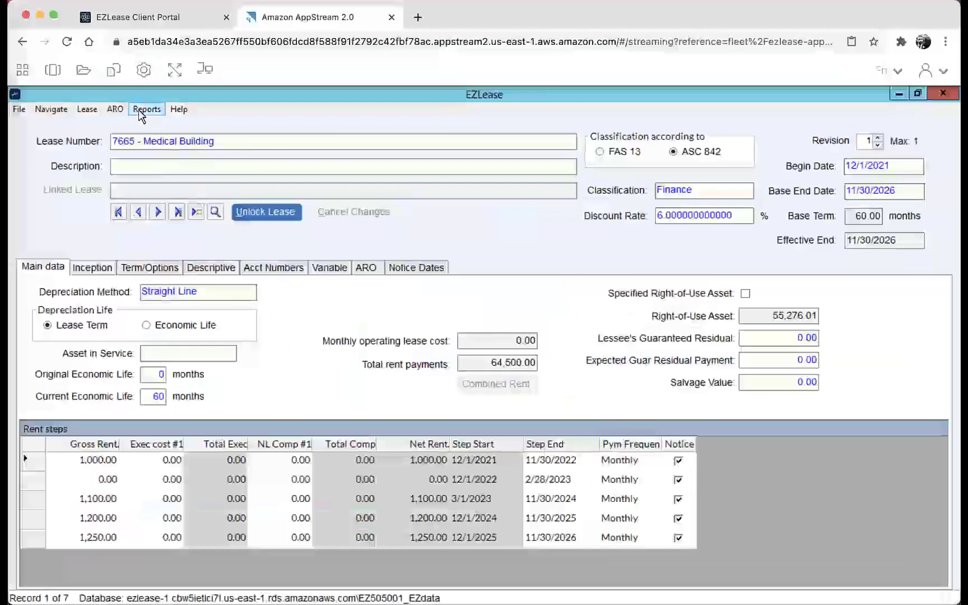
# Step: Open the list of reports for the 7665 - Medical Building lease
pyautogui.click(146, 109)
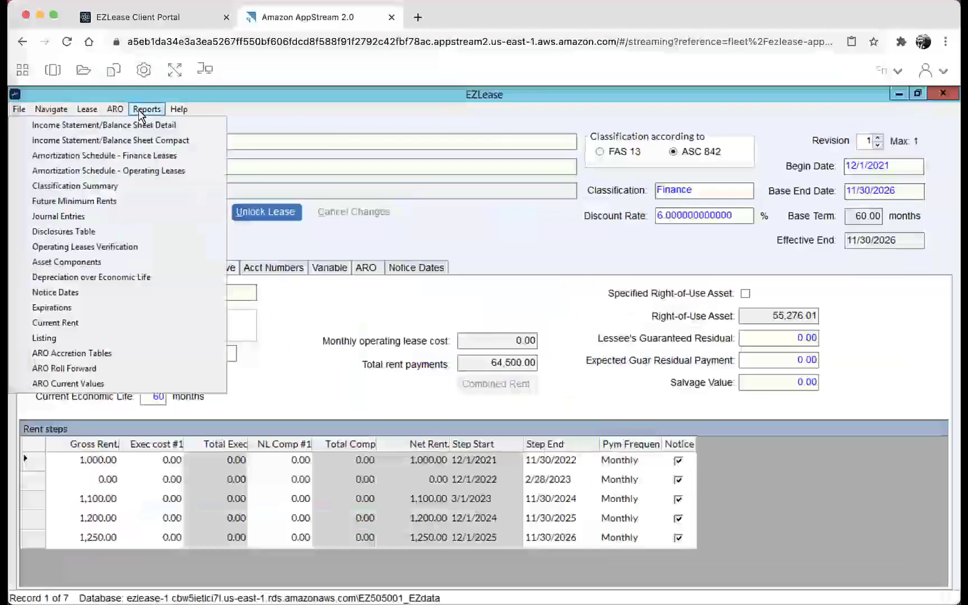